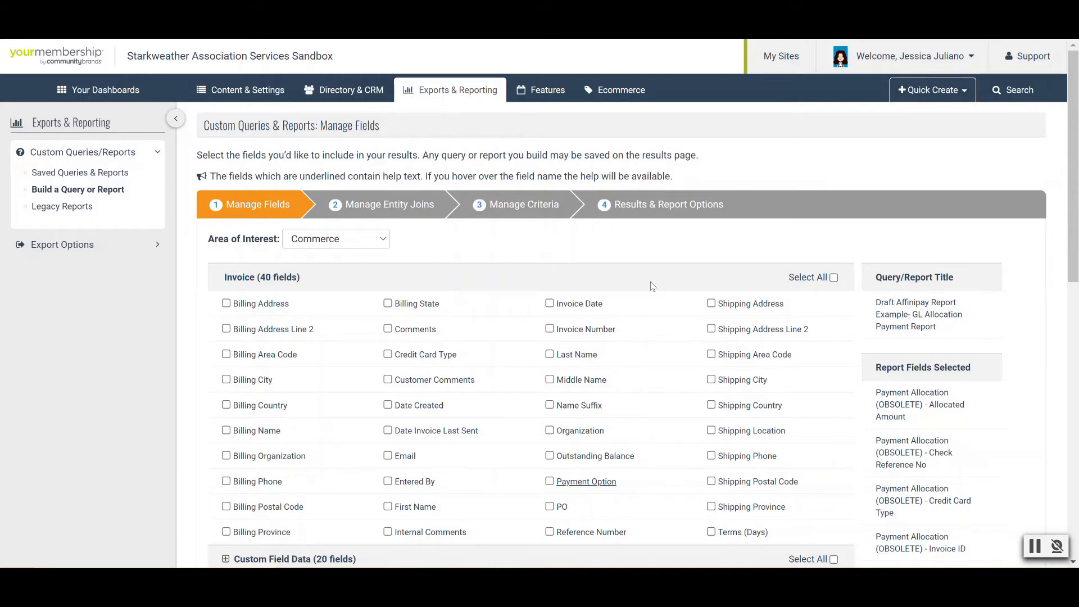
# Review the fields selected under Payment Allocation (OBSOLETE) for the report and continue to the query filters
pyautogui.scroll(-1, 650, 279)
pyautogui.scroll(-1, 651, 282)
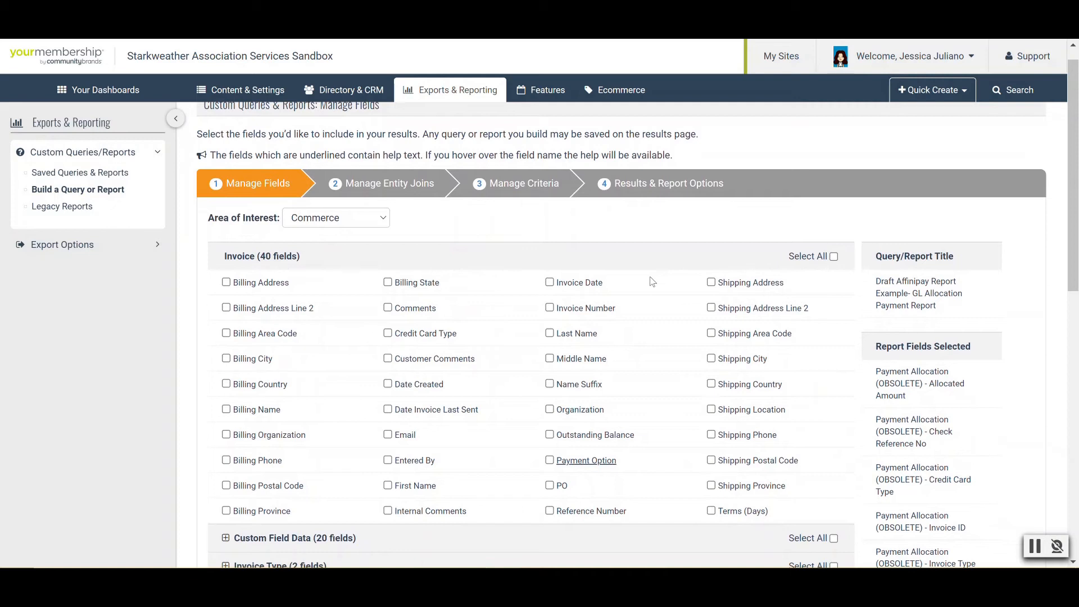
pyautogui.scroll(-1, 651, 281)
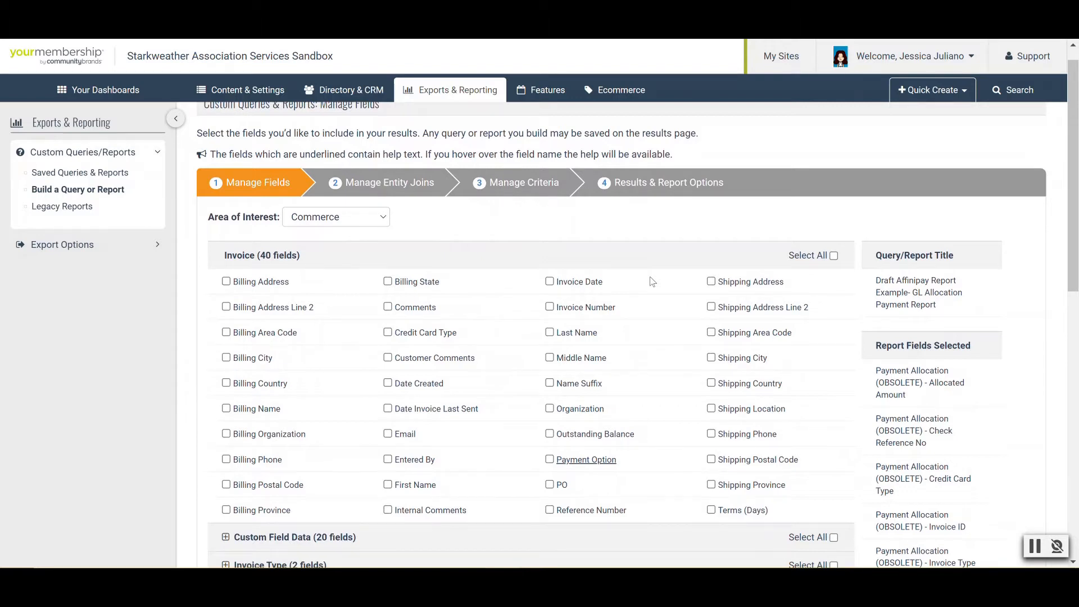
pyautogui.scroll(-2, 651, 282)
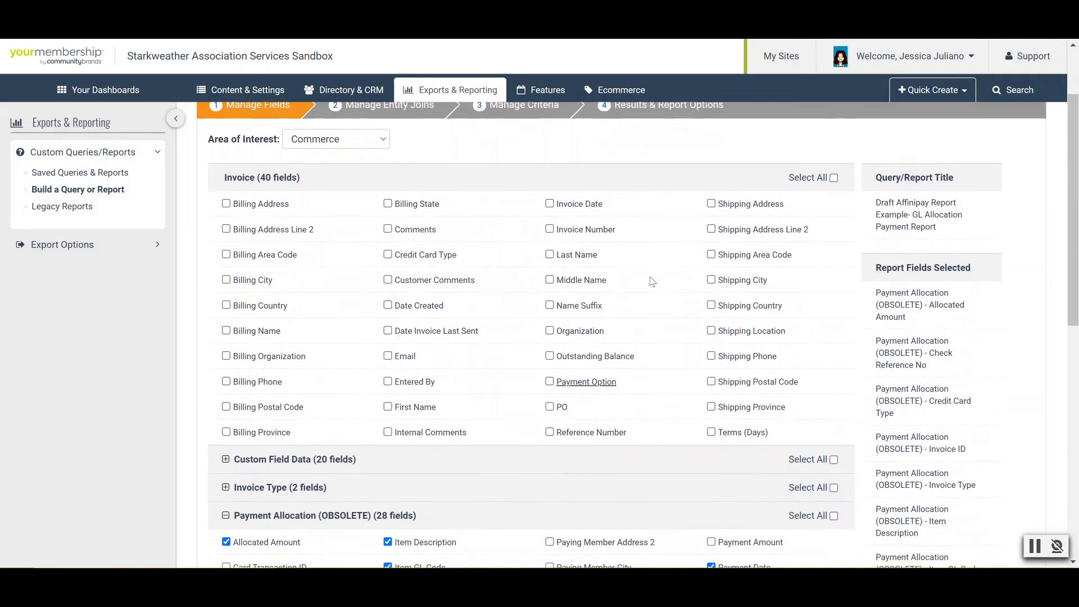
pyautogui.scroll(-4, 652, 281)
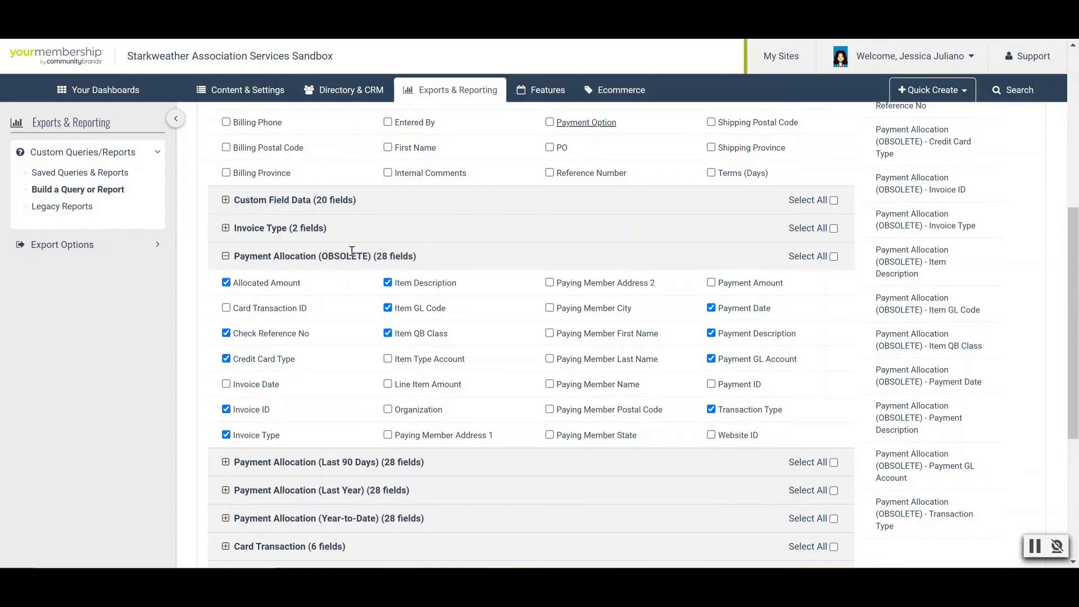
pyautogui.scroll(-4, 364, 336)
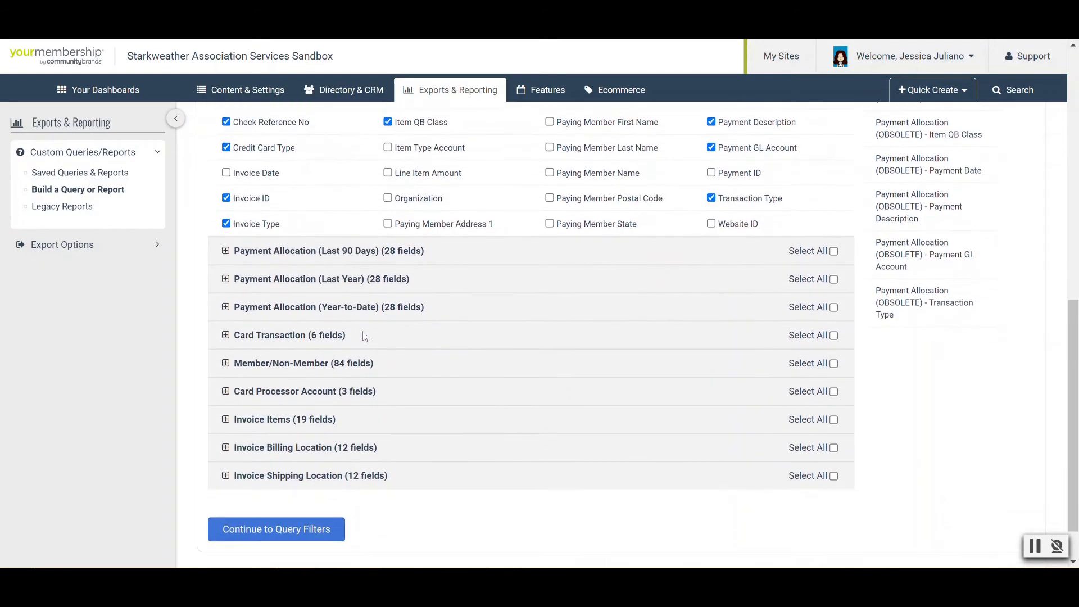
pyautogui.scroll(4, 364, 336)
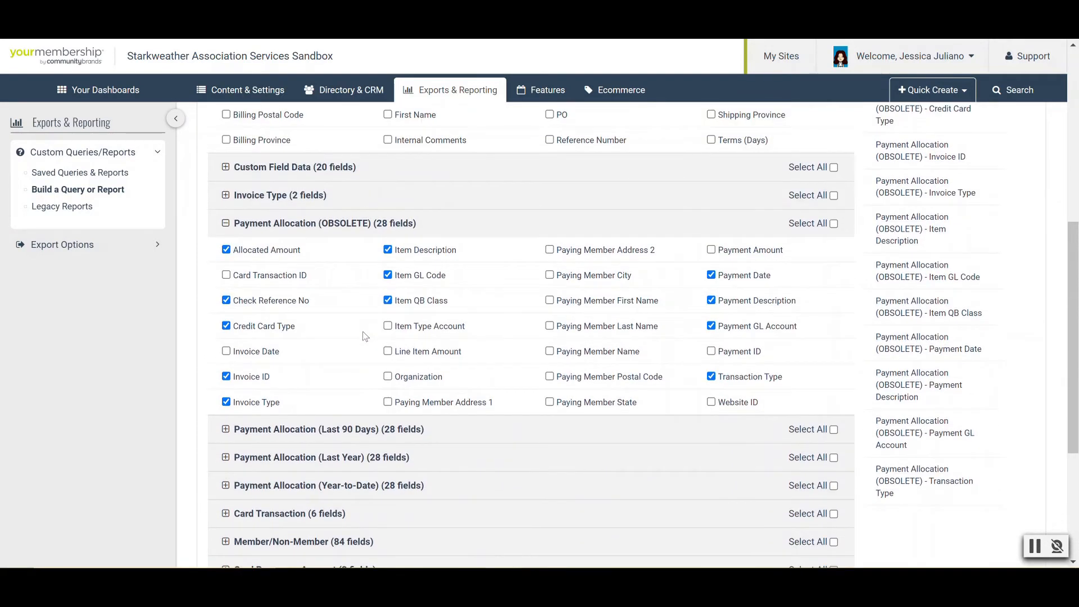
pyautogui.scroll(3, 364, 336)
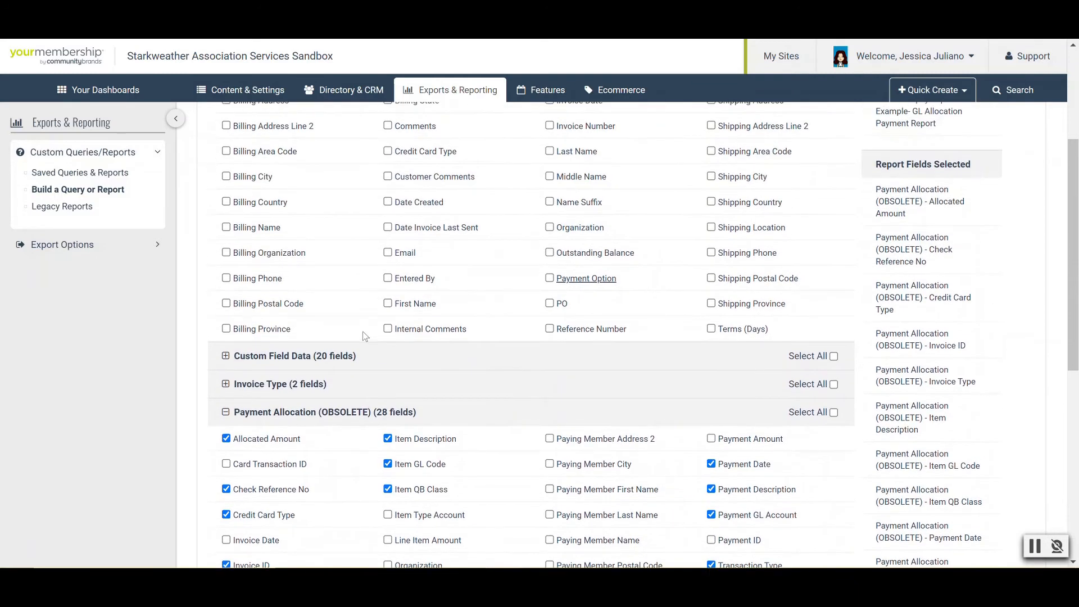
pyautogui.scroll(2, 364, 336)
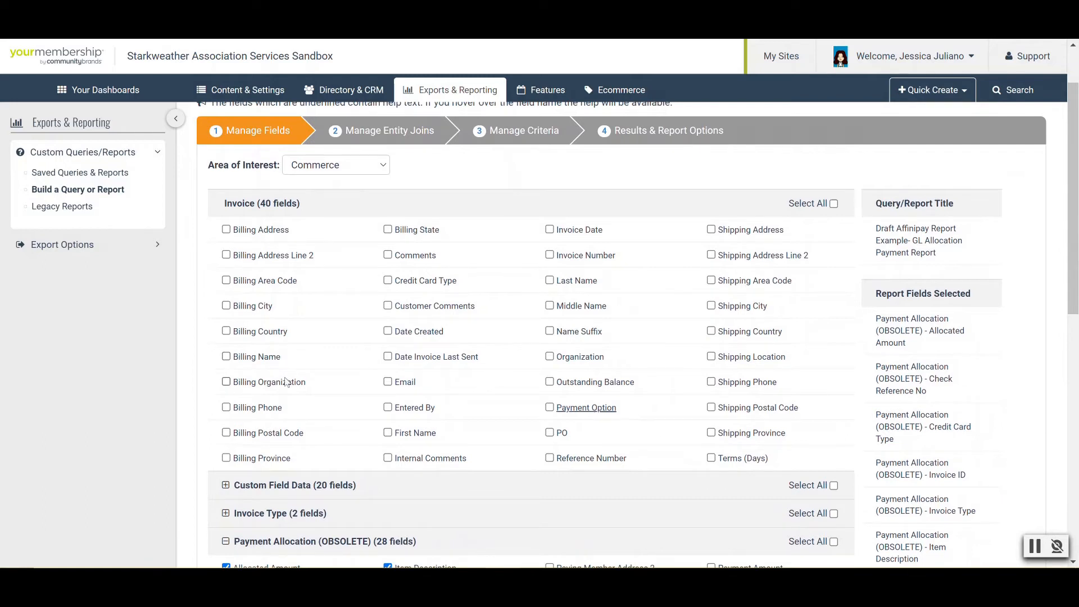
pyautogui.scroll(-10, 287, 383)
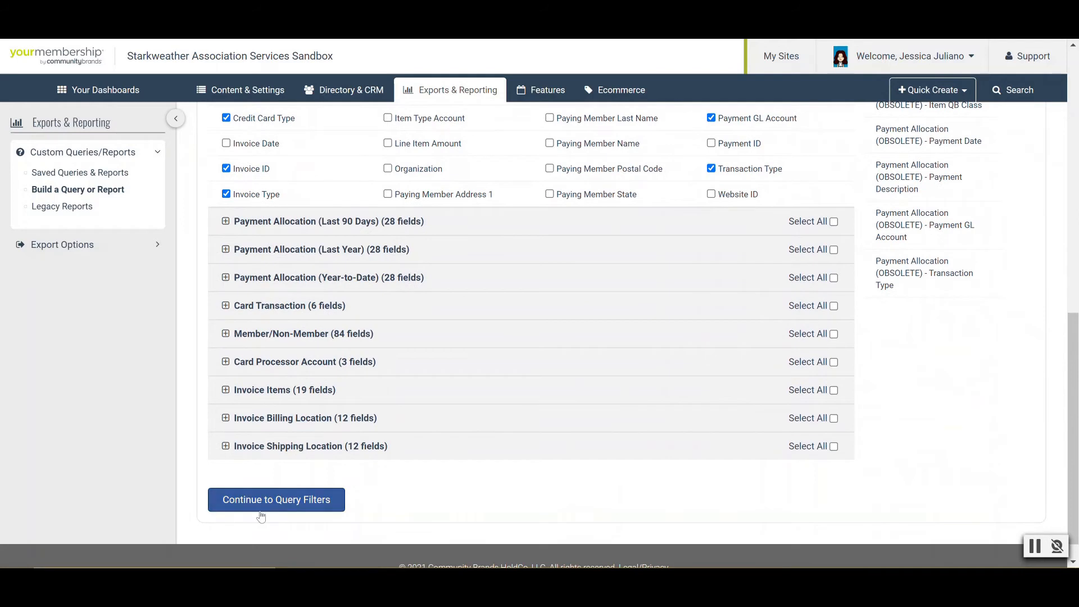
pyautogui.click(275, 506)
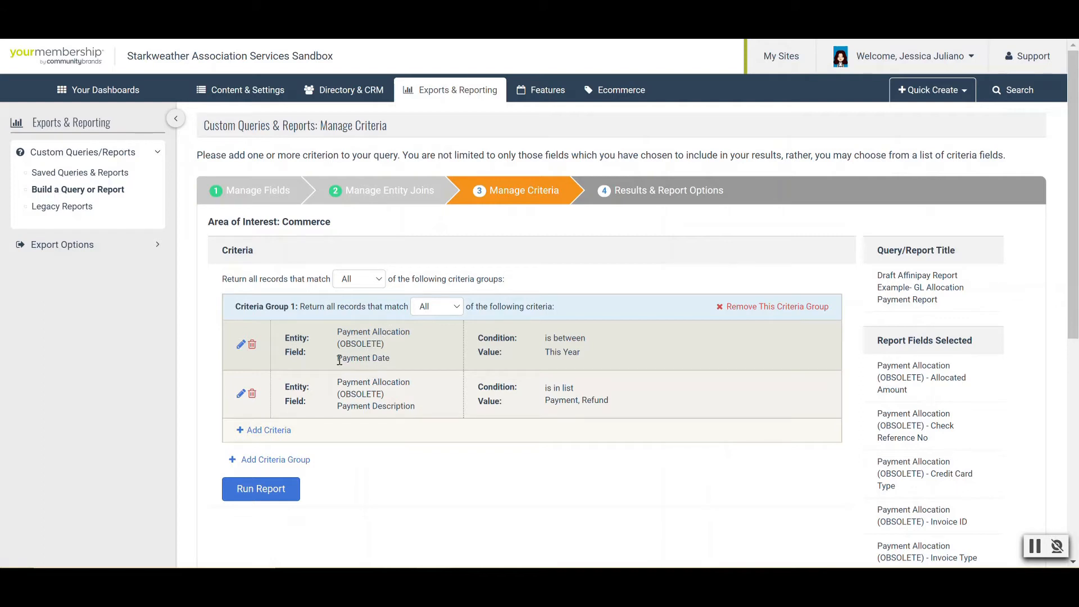
# Try a Custom date range as the value of the Payment Date criterion
pyautogui.click(243, 346)
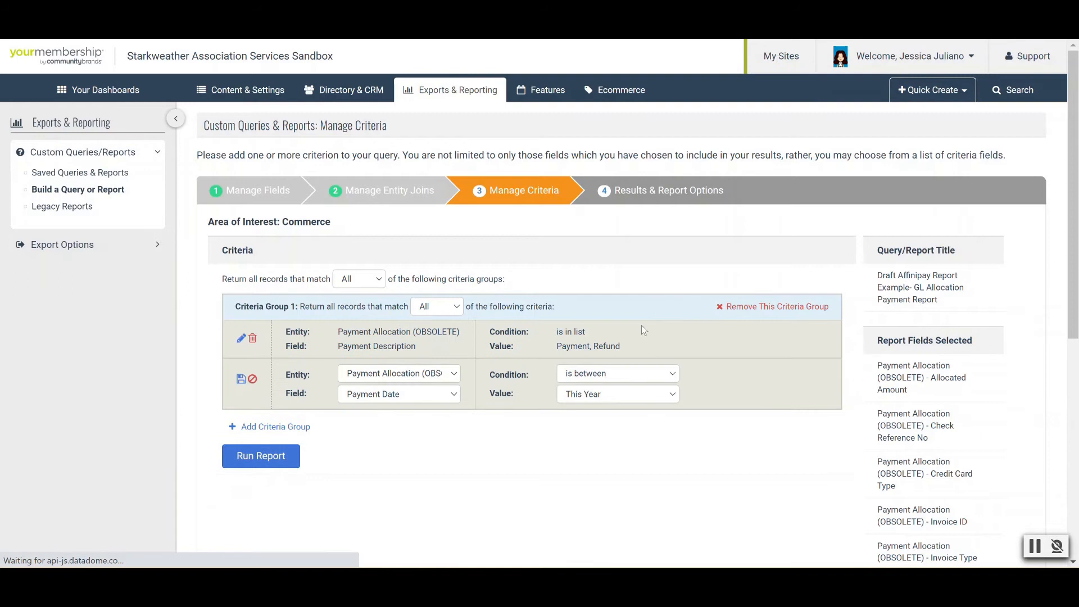
pyautogui.click(612, 394)
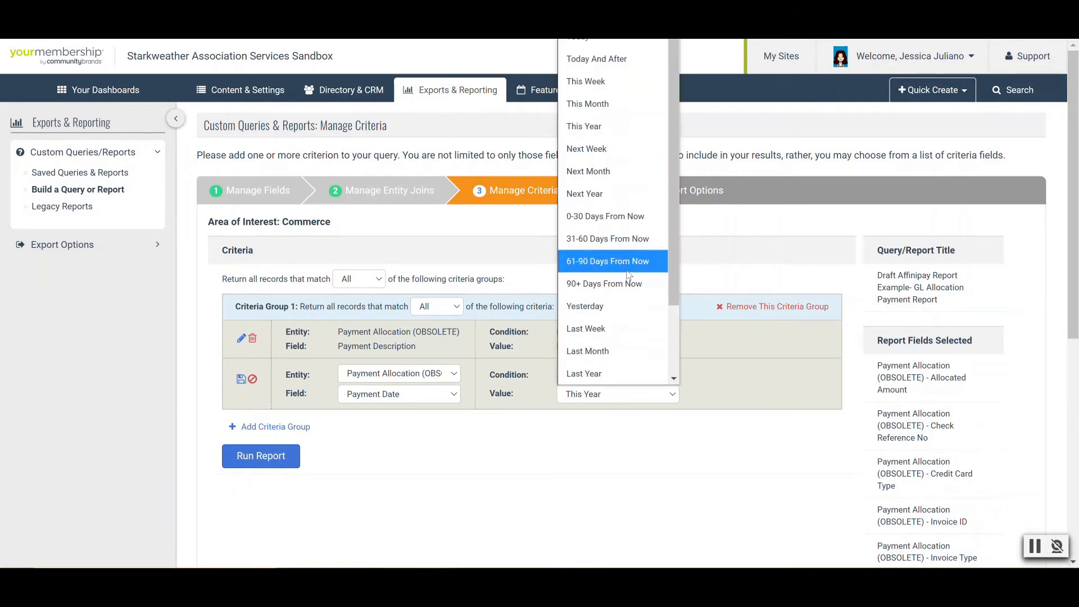
pyautogui.scroll(-2, 612, 300)
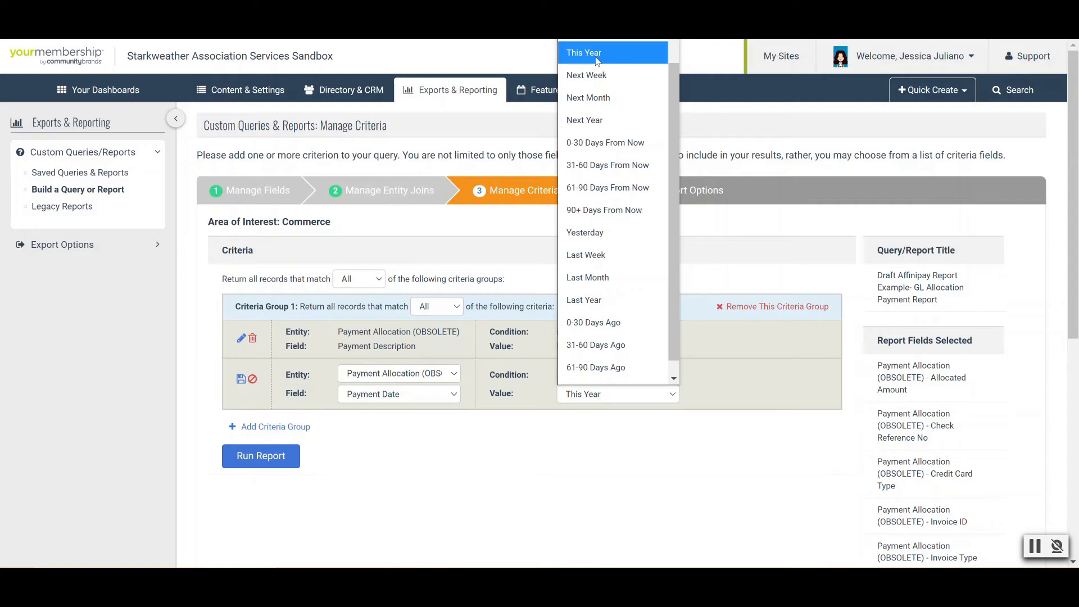
pyautogui.scroll(2, 597, 61)
pyautogui.click(597, 24)
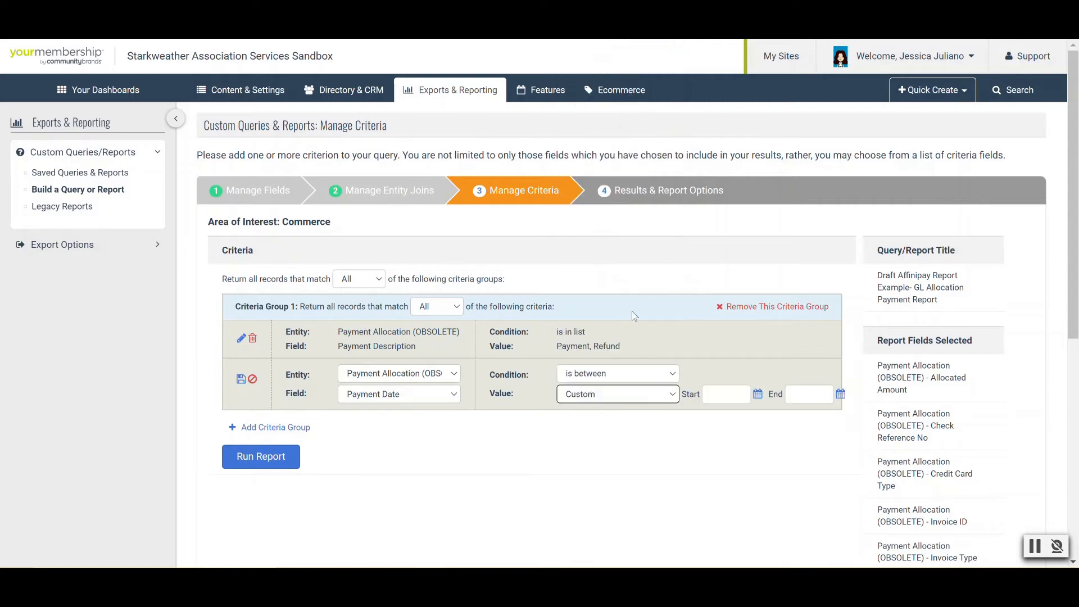
pyautogui.click(756, 397)
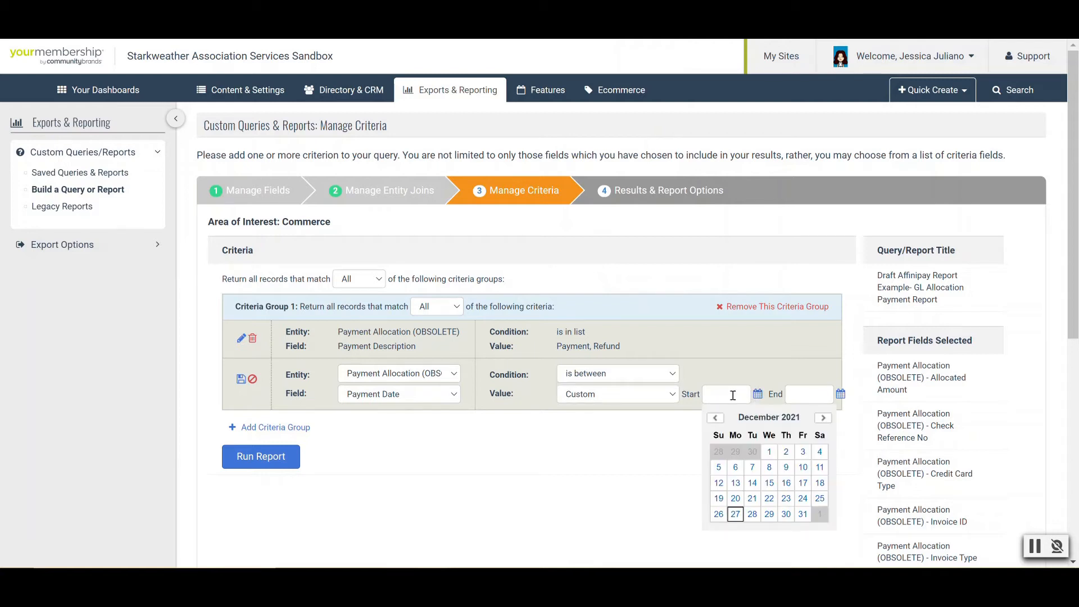
# Set the Payment Date criterion's value to This Year and save the criterion
pyautogui.click(653, 394)
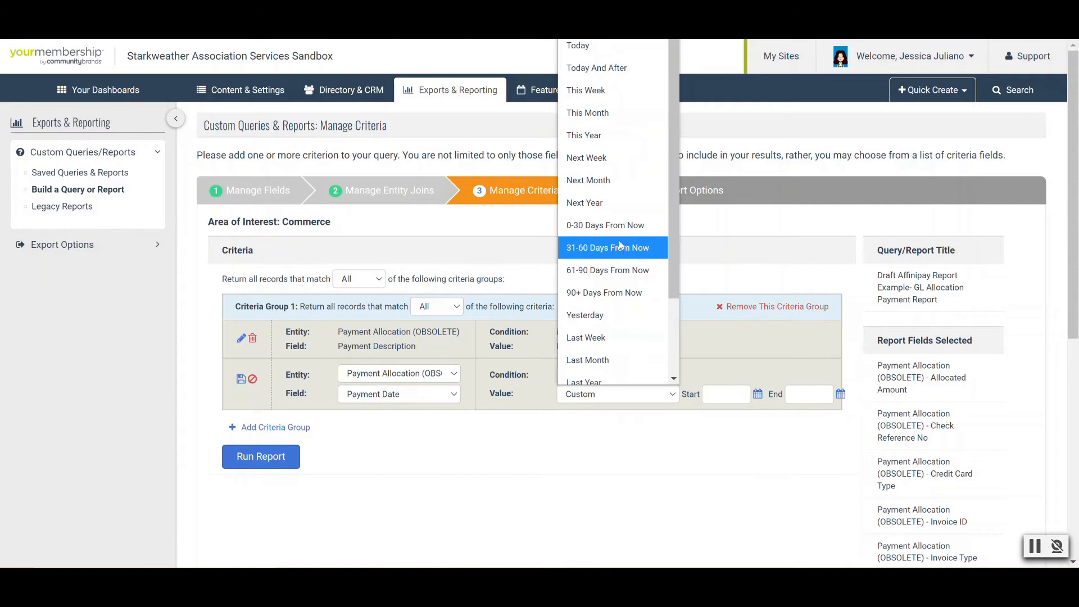
pyautogui.click(607, 135)
pyautogui.click(240, 382)
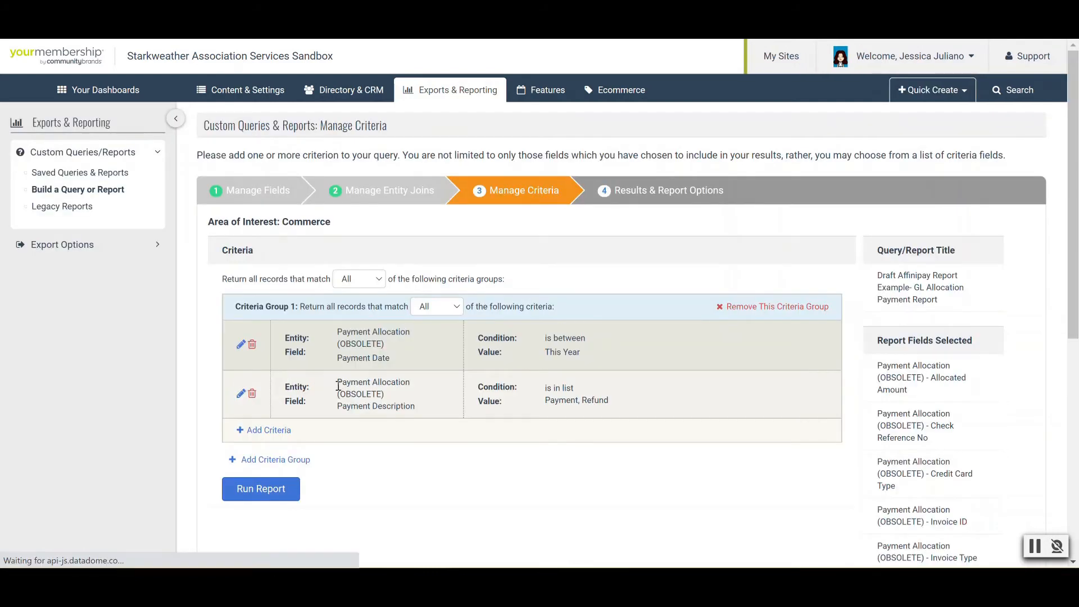
# Check the Payment Description criterion's list value in edit mode, save the criterion, and run the report
pyautogui.click(240, 394)
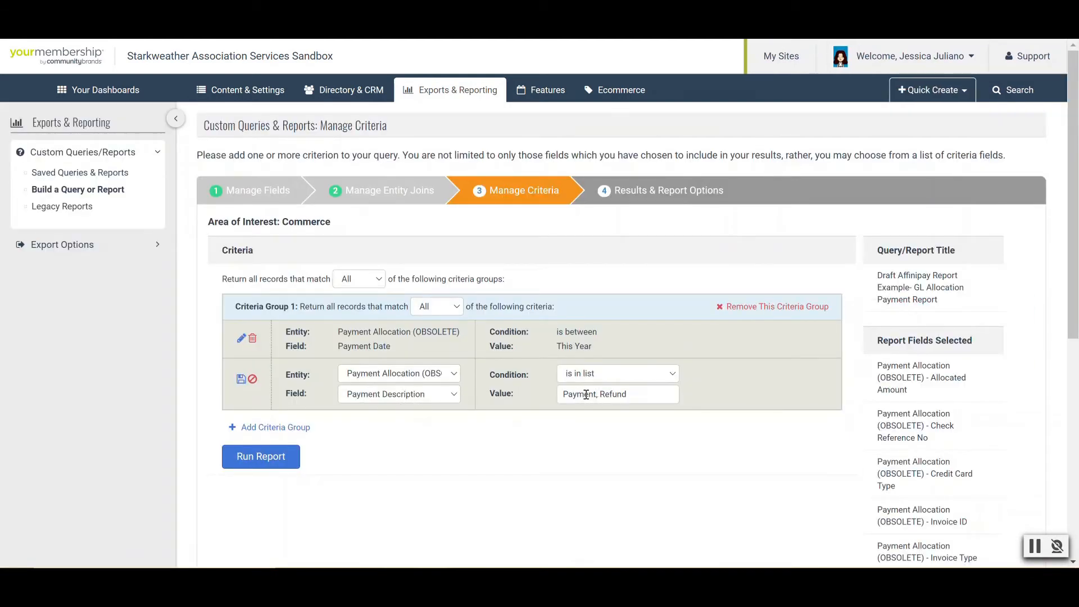
pyautogui.click(639, 393)
pyautogui.click(241, 380)
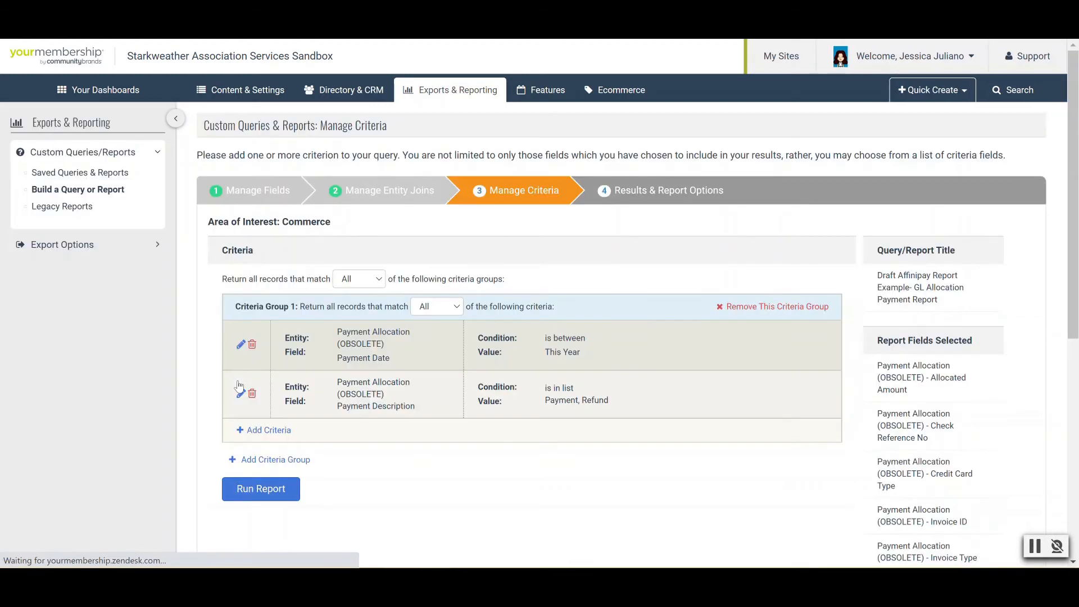
pyautogui.click(286, 491)
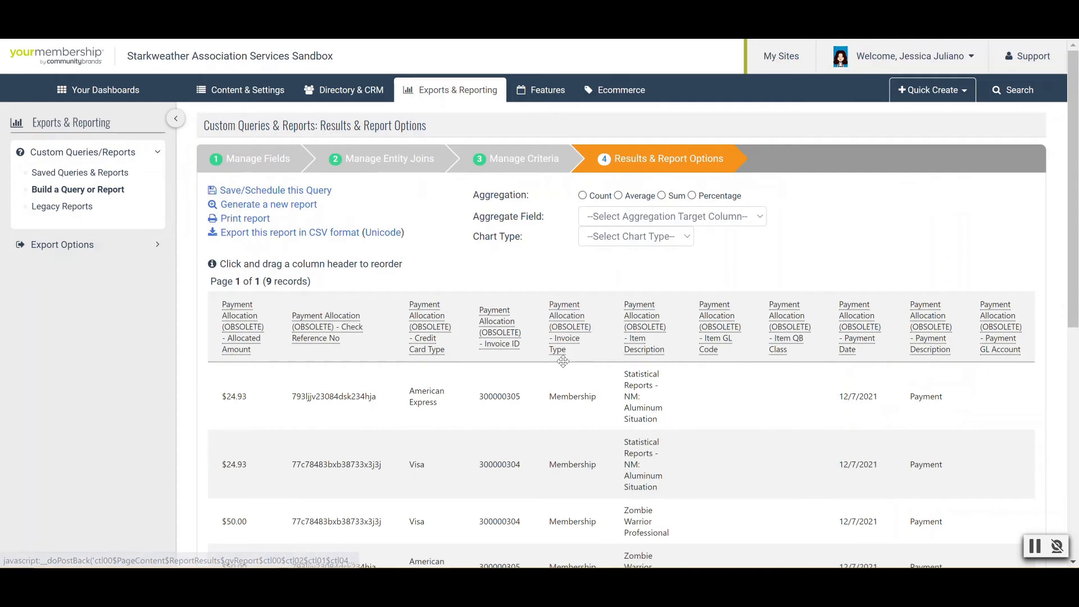
# Set the results' aggregation to Sum, with Payment Allocation (OBSOLETE) - Allocated Amount as the aggregate field
pyautogui.scroll(-1, 563, 360)
pyautogui.scroll(-5, 564, 361)
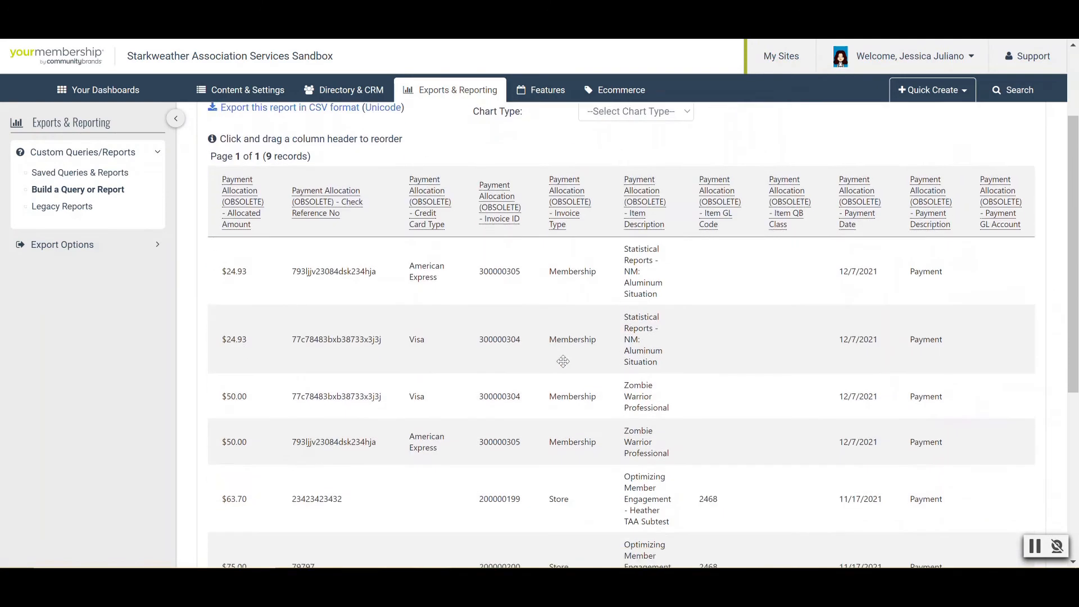
pyautogui.scroll(-2, 564, 366)
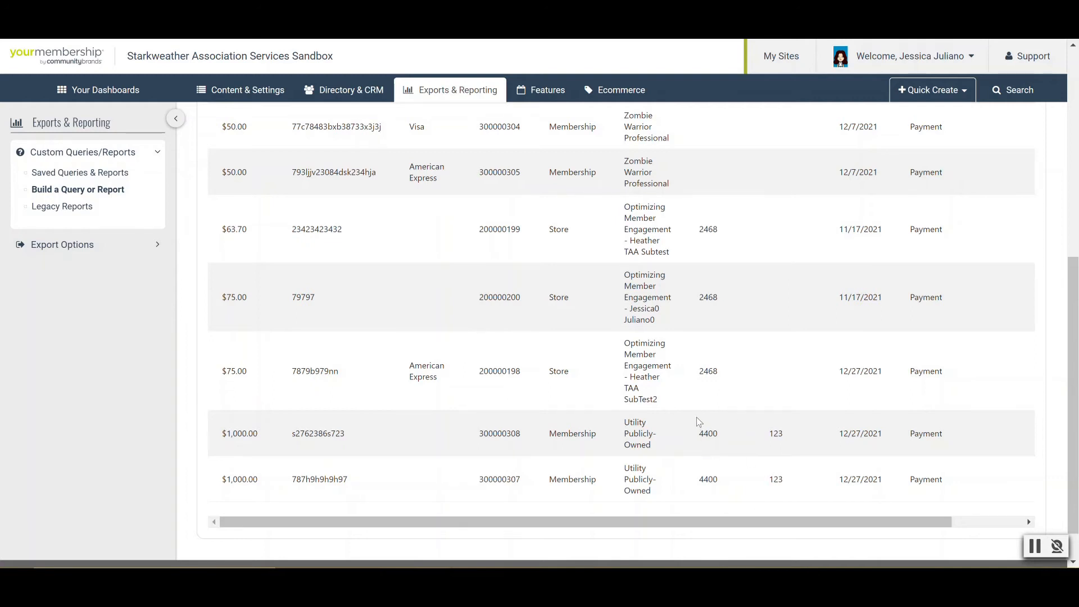
pyautogui.scroll(4, 696, 417)
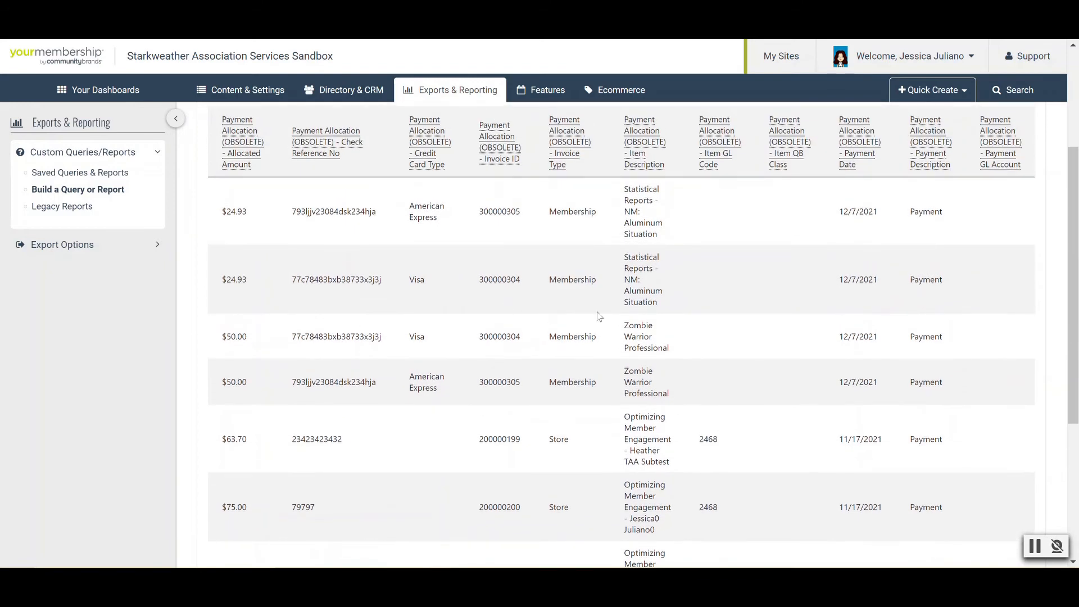
pyautogui.scroll(1, 770, 330)
pyautogui.scroll(3, 772, 331)
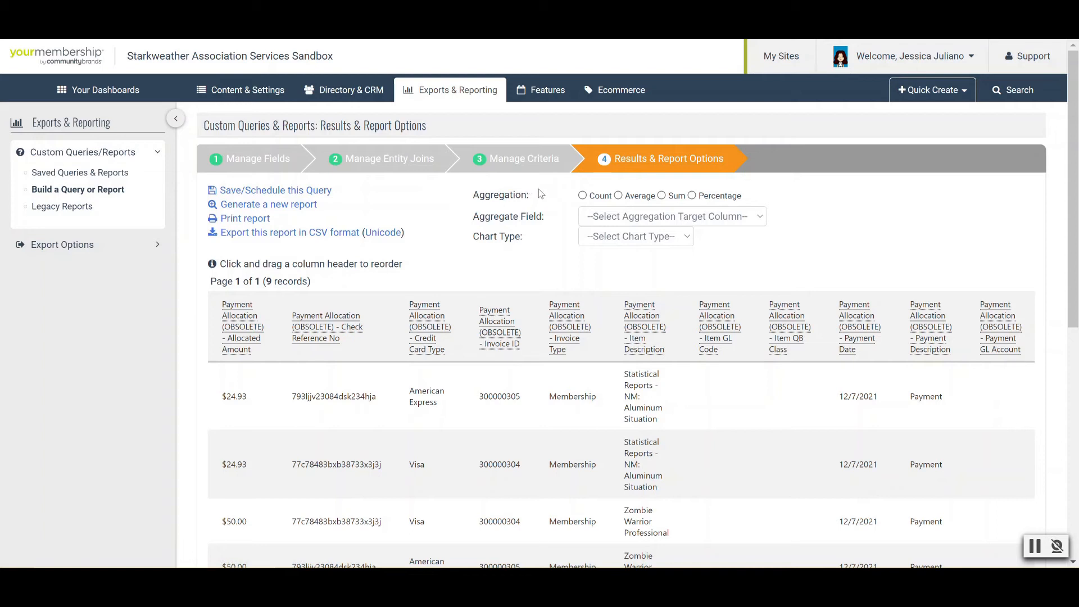
pyautogui.click(663, 196)
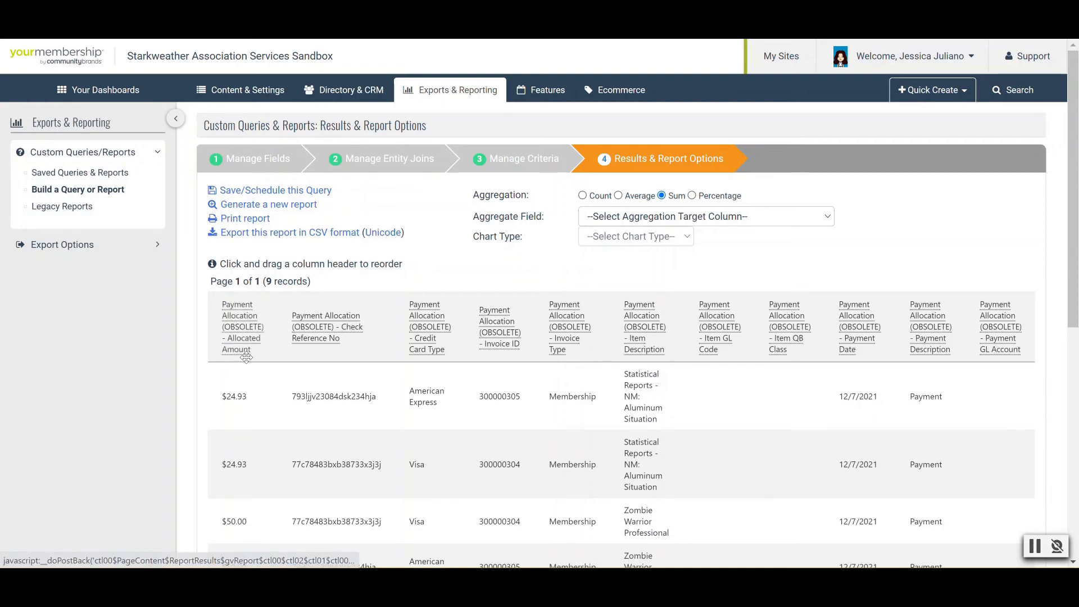
pyautogui.click(674, 218)
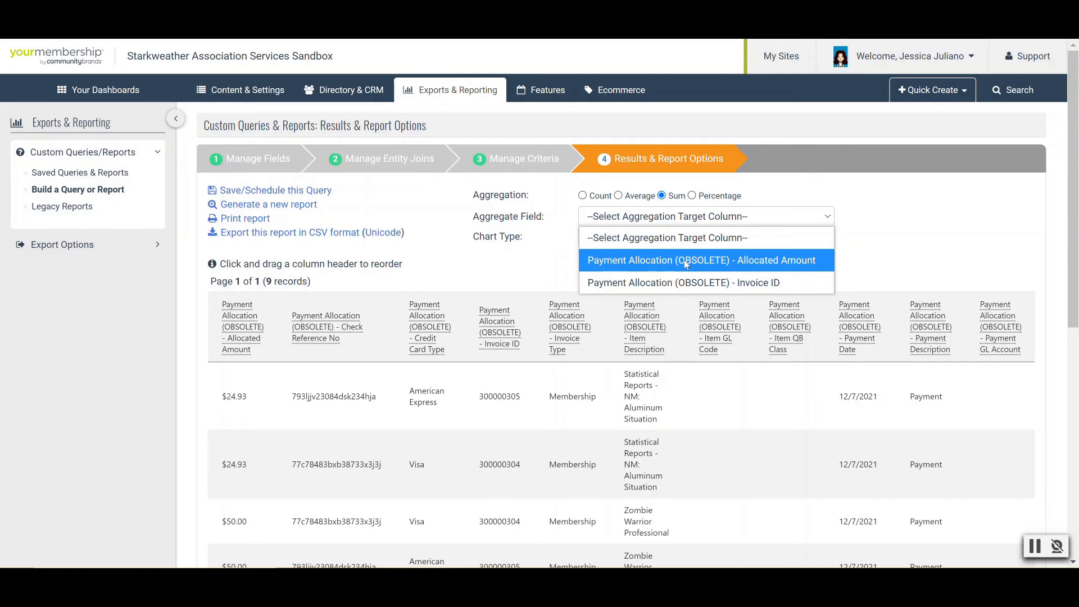
pyautogui.click(665, 262)
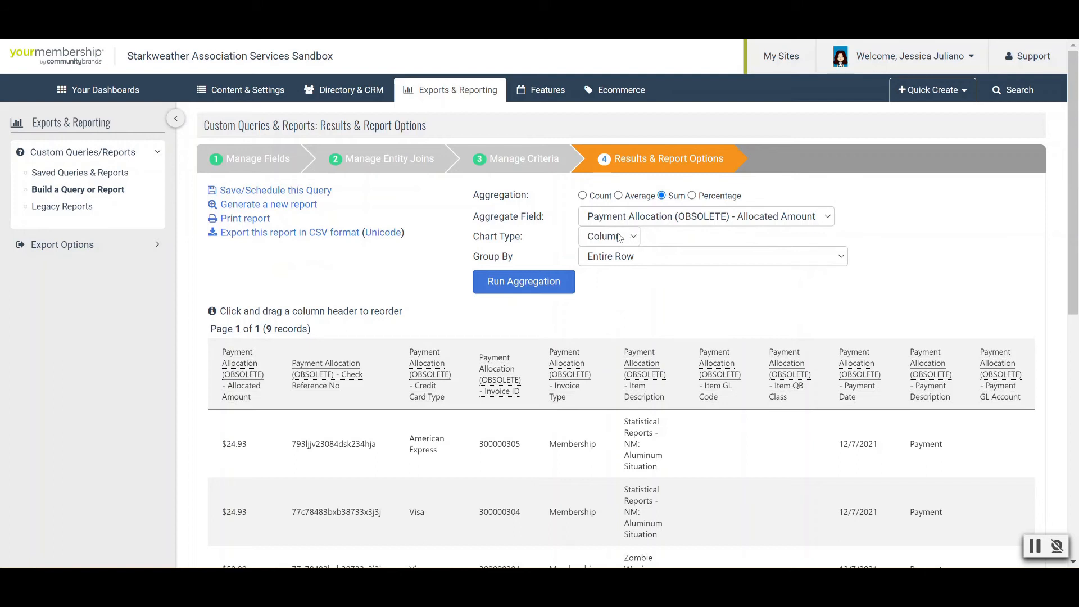
# Choose a Column chart and group the aggregation by Payment Allocation (OBSOLETE) - Item GL Code
pyautogui.click(619, 238)
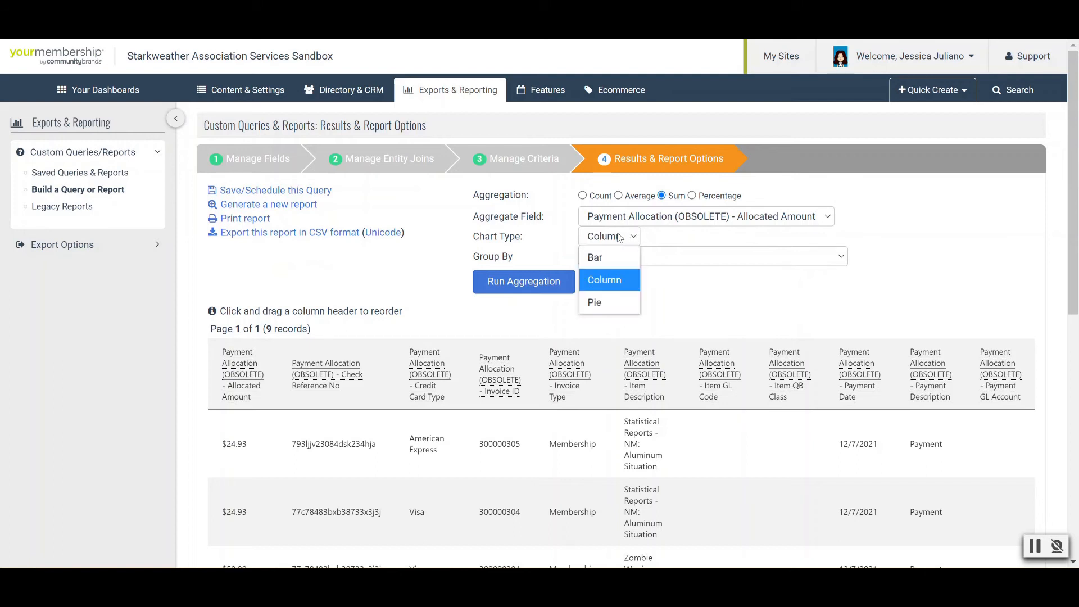
pyautogui.click(616, 284)
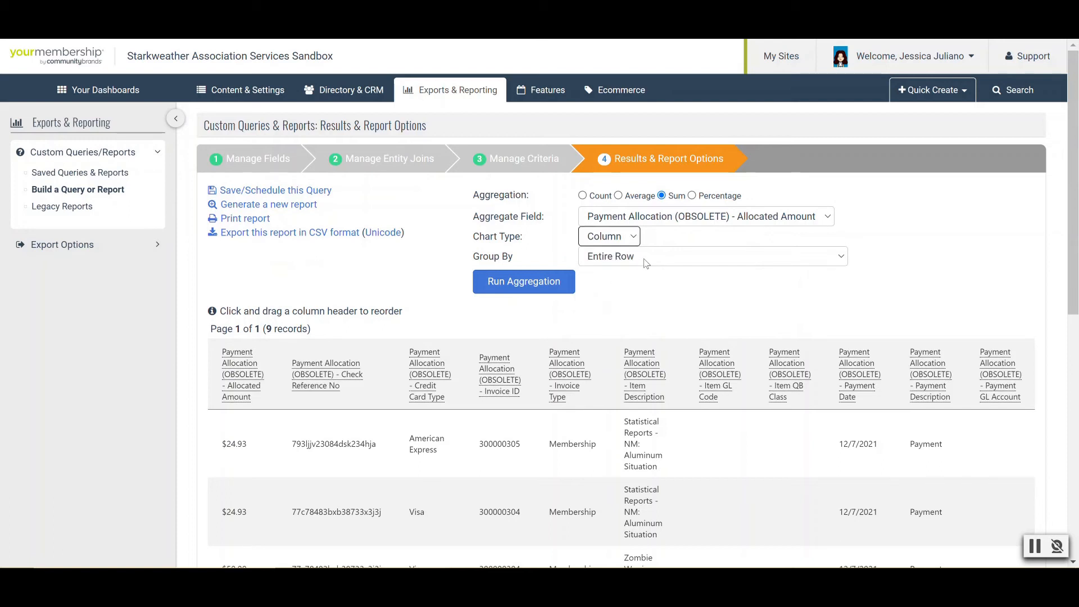
pyautogui.scroll(-3, 629, 406)
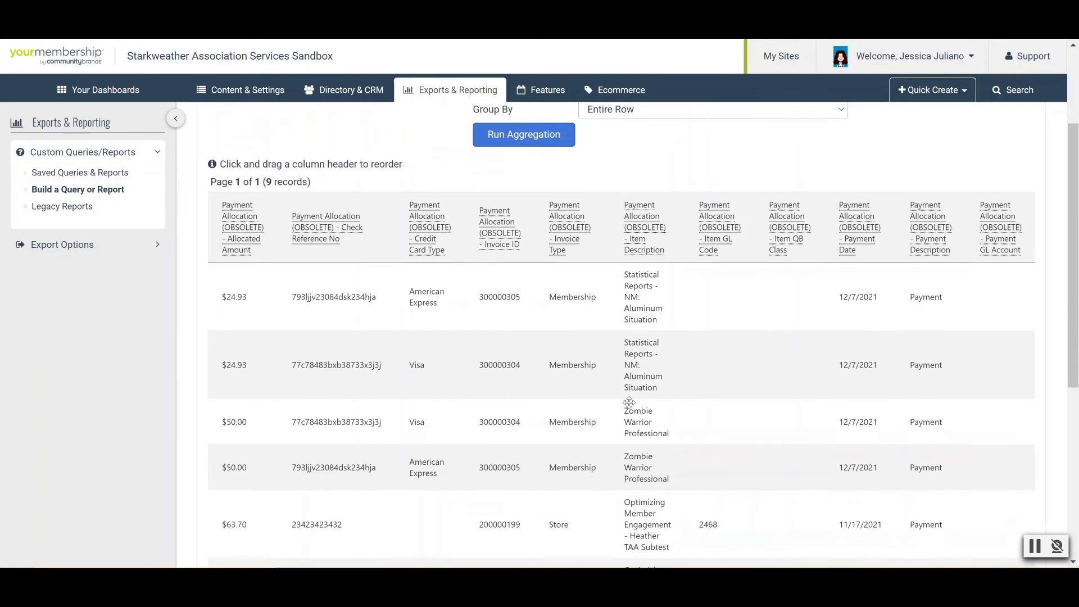
pyautogui.scroll(-2, 629, 406)
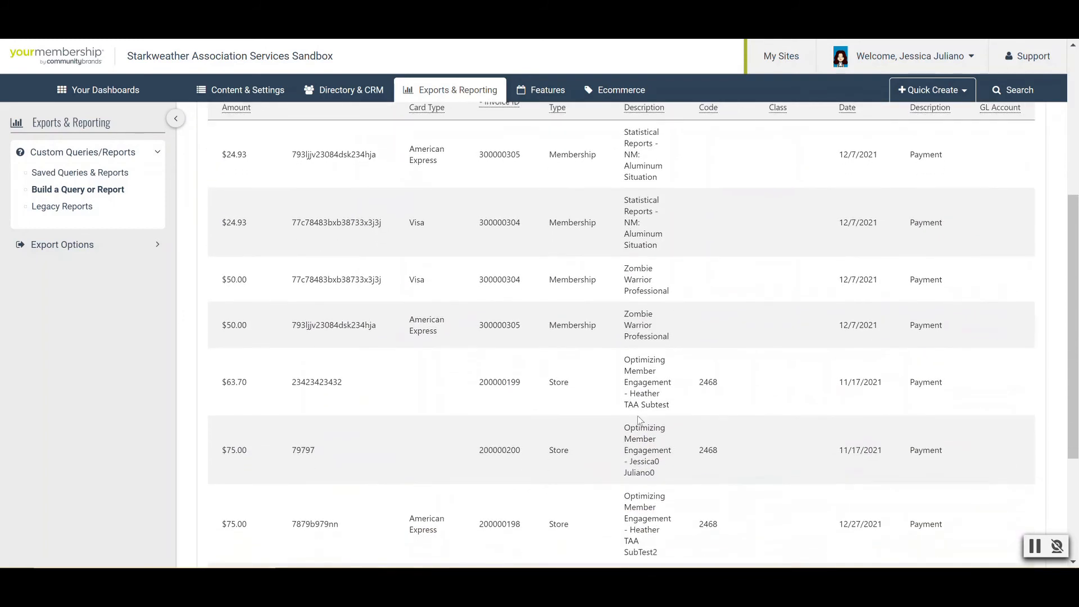
pyautogui.scroll(-1, 764, 492)
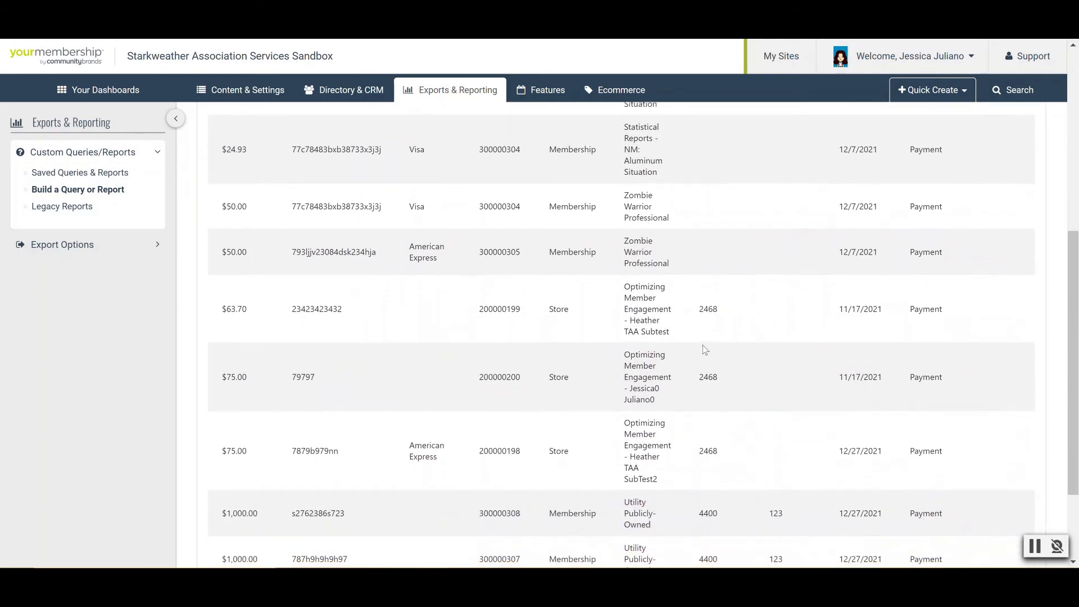
pyautogui.scroll(5, 690, 340)
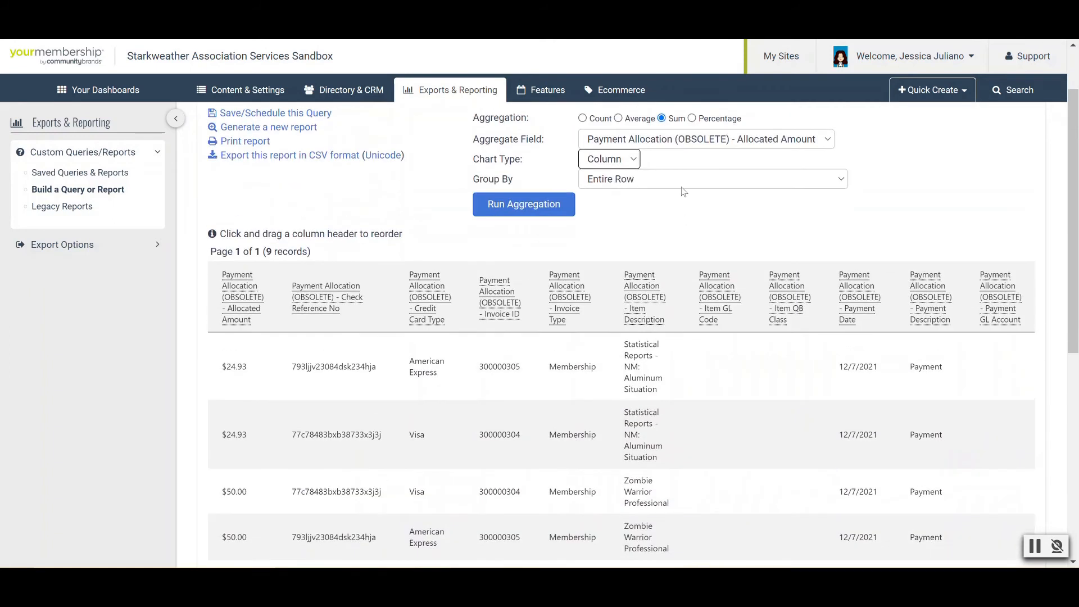
pyautogui.click(683, 179)
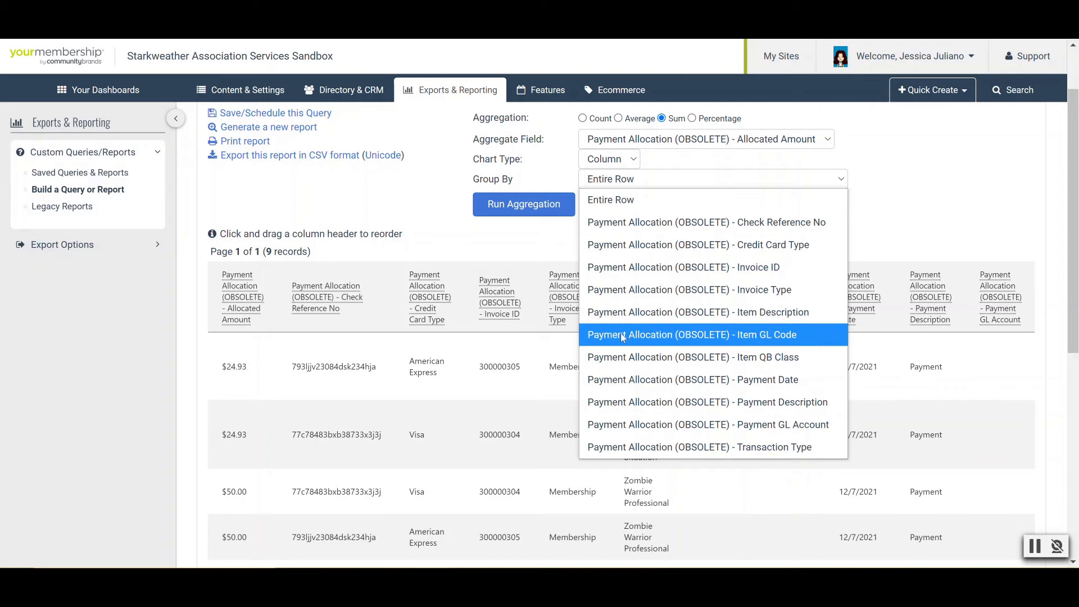
pyautogui.click(714, 335)
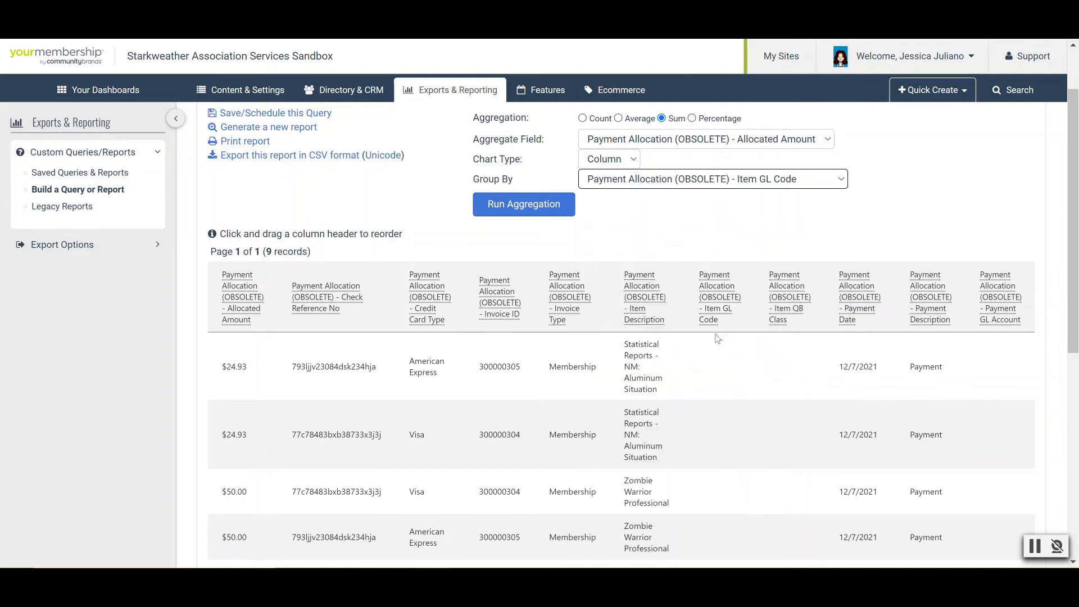
# Run the aggregation and examine each GL code's sum in the column chart and the summary table beneath it
pyautogui.click(538, 218)
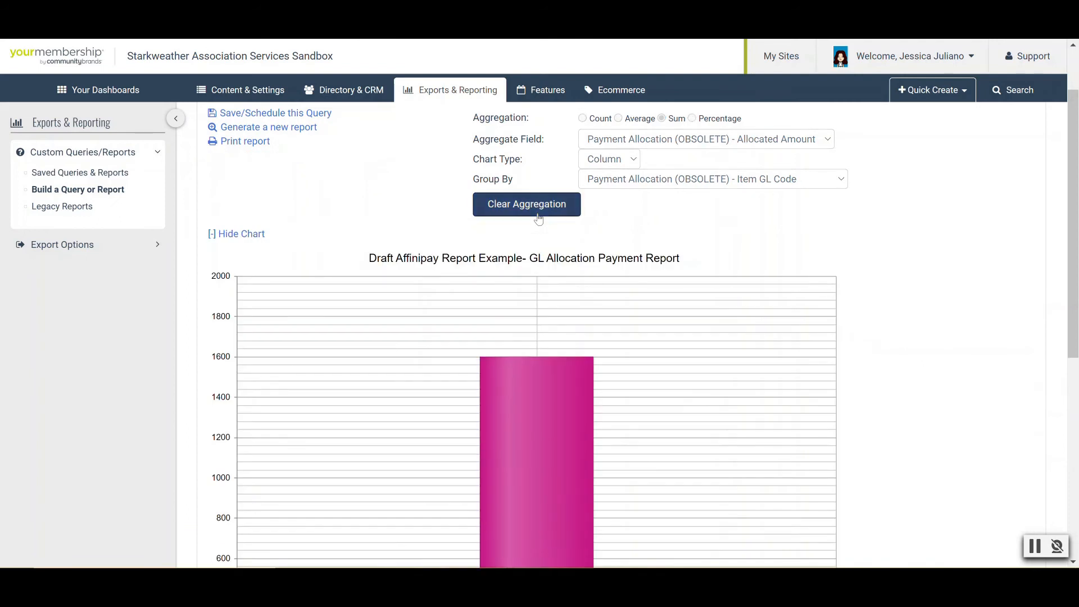
pyautogui.scroll(-3, 662, 304)
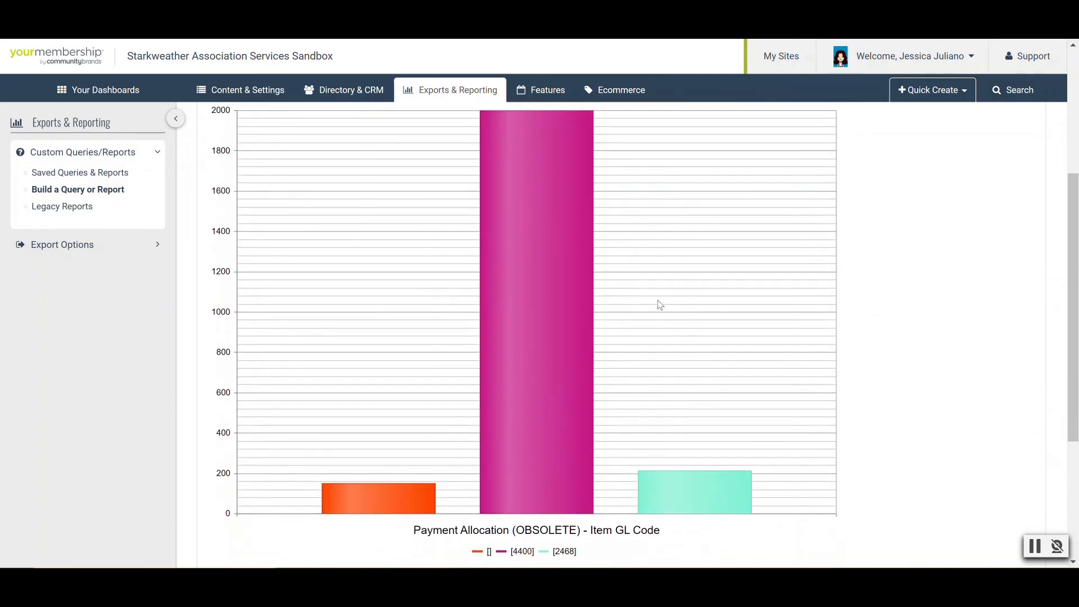
pyautogui.moveTo(558, 318)
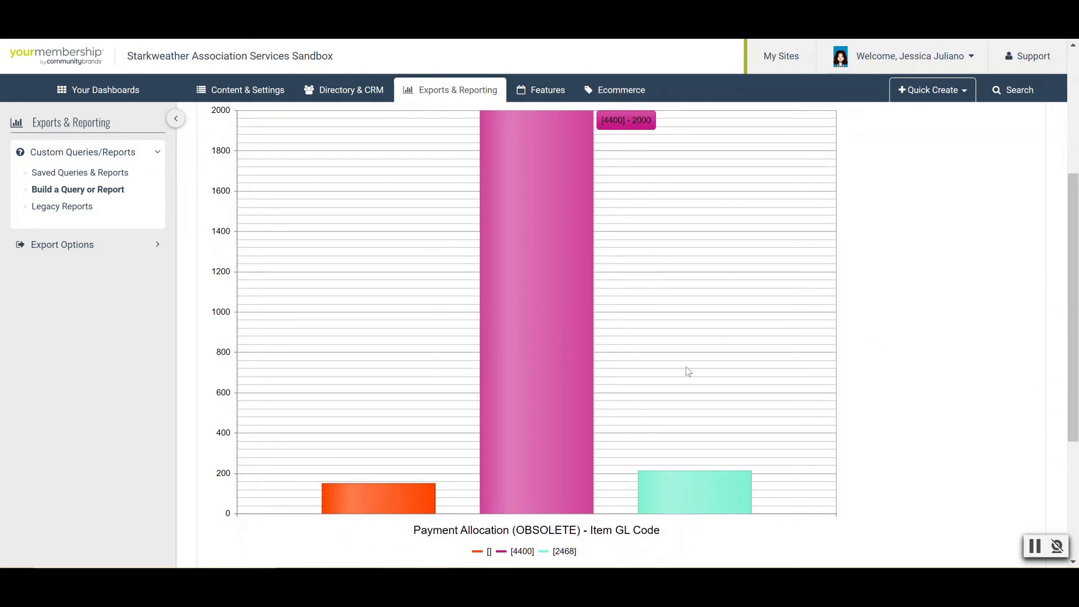
pyautogui.moveTo(703, 484)
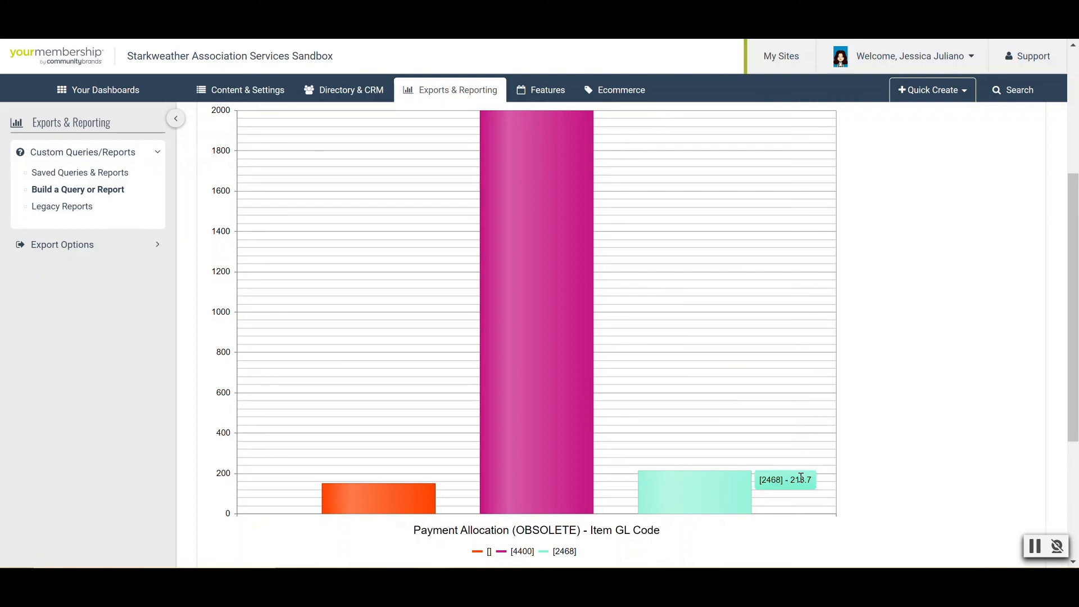
pyautogui.scroll(-2, 620, 430)
pyautogui.moveTo(378, 419)
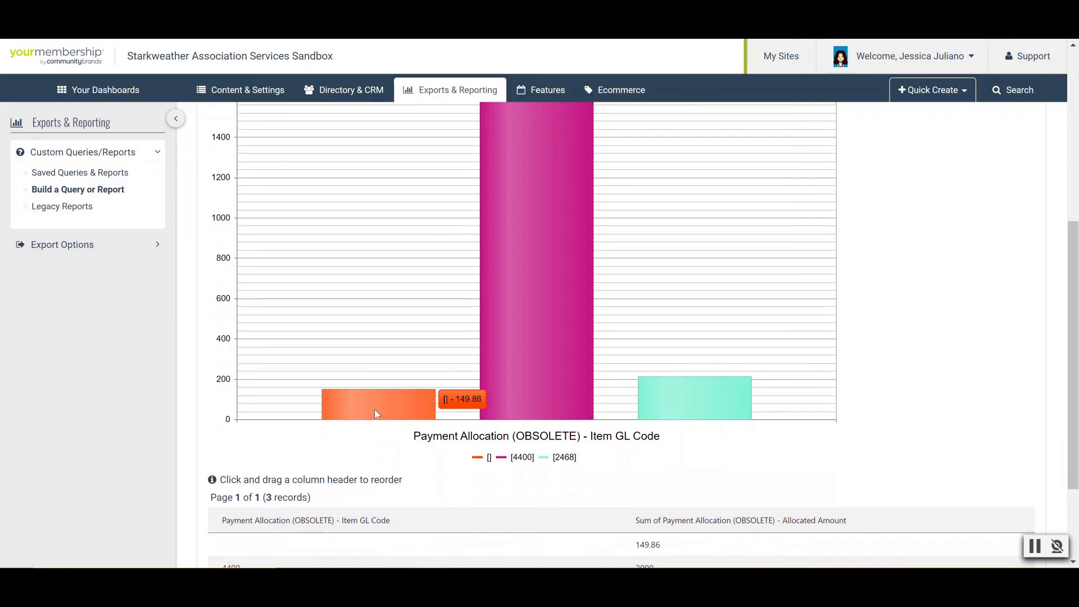
pyautogui.scroll(-3, 362, 475)
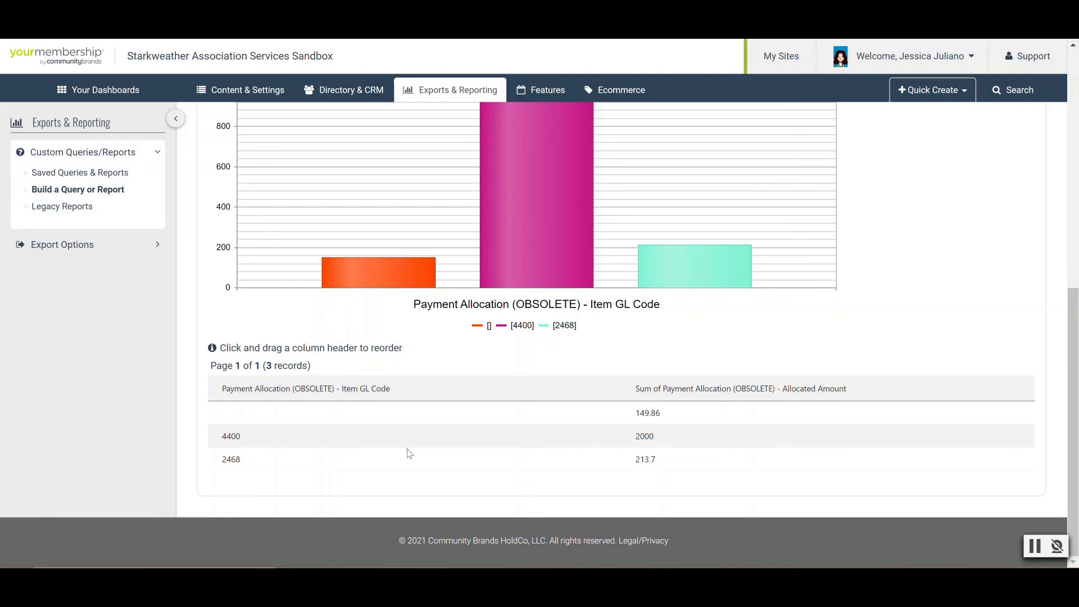
# Clear the aggregation and review the individual payment allocation records across all report columns
pyautogui.scroll(8, 409, 453)
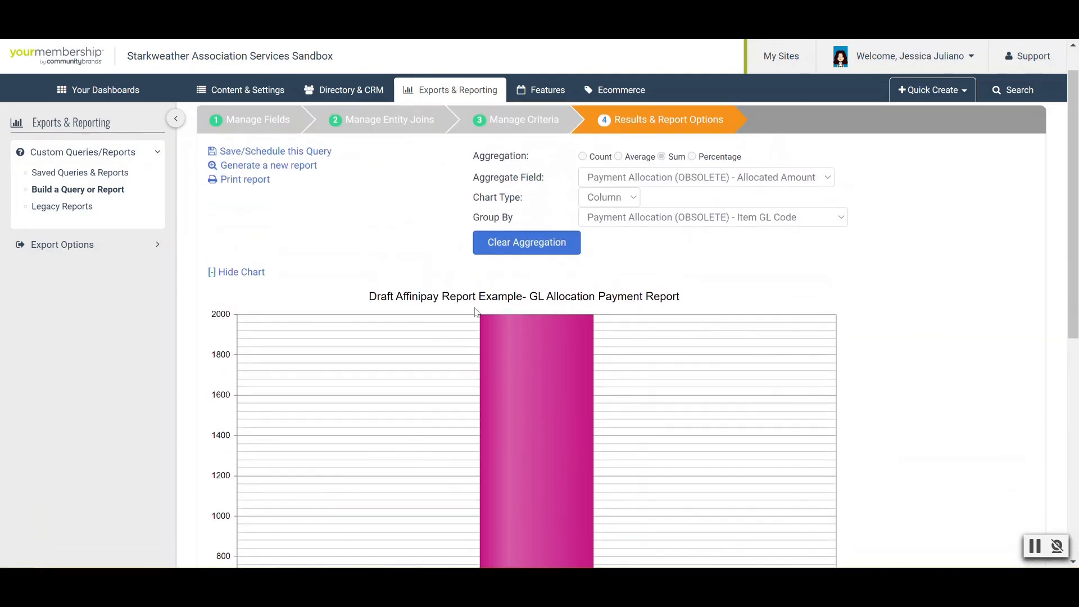
pyautogui.click(523, 240)
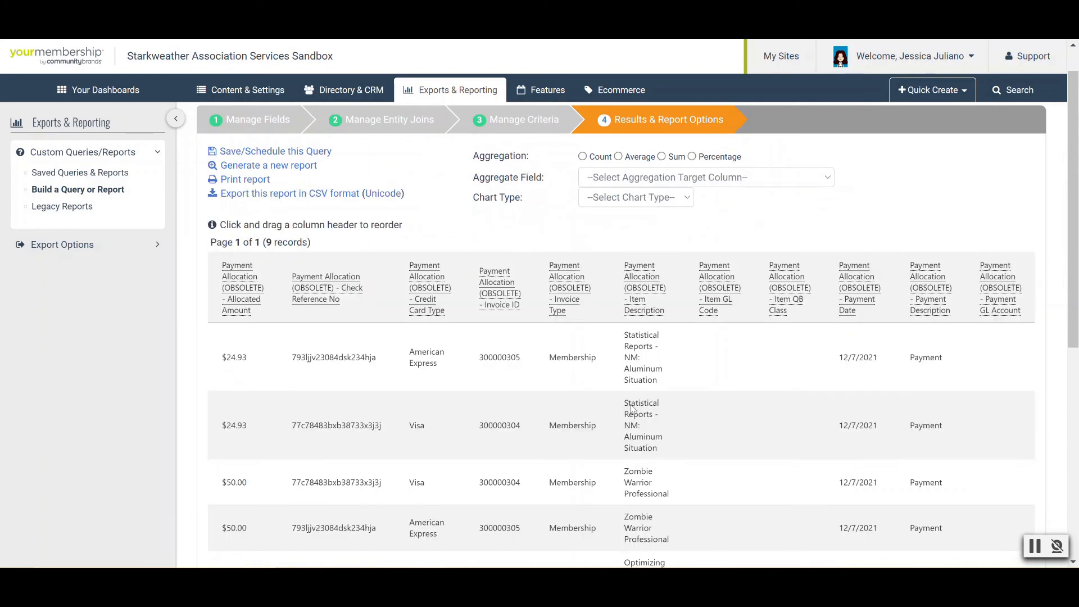
pyautogui.scroll(-6, 633, 409)
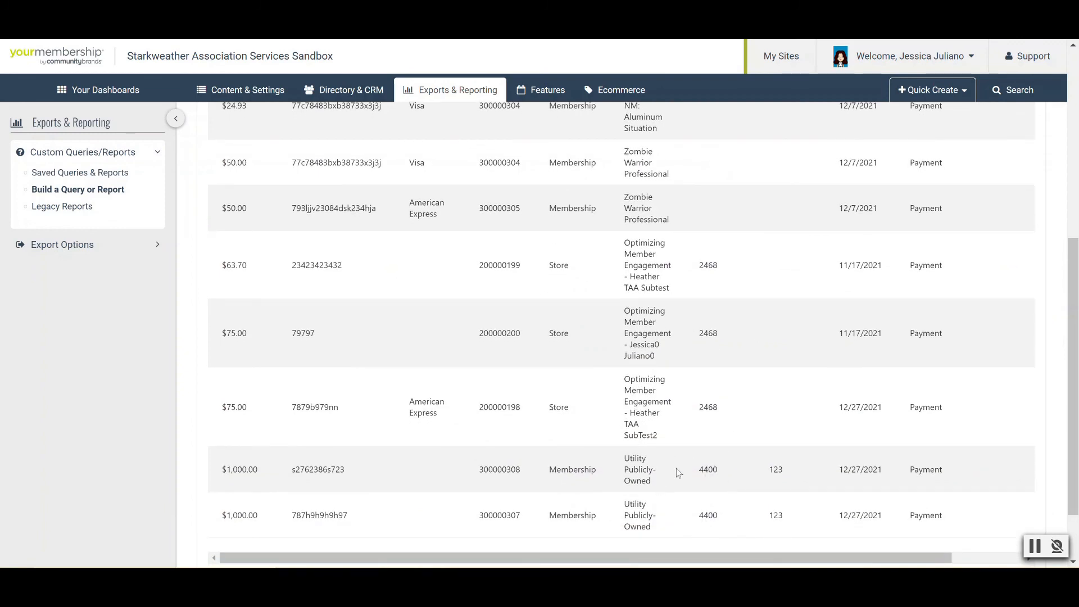
pyautogui.scroll(-1, 531, 471)
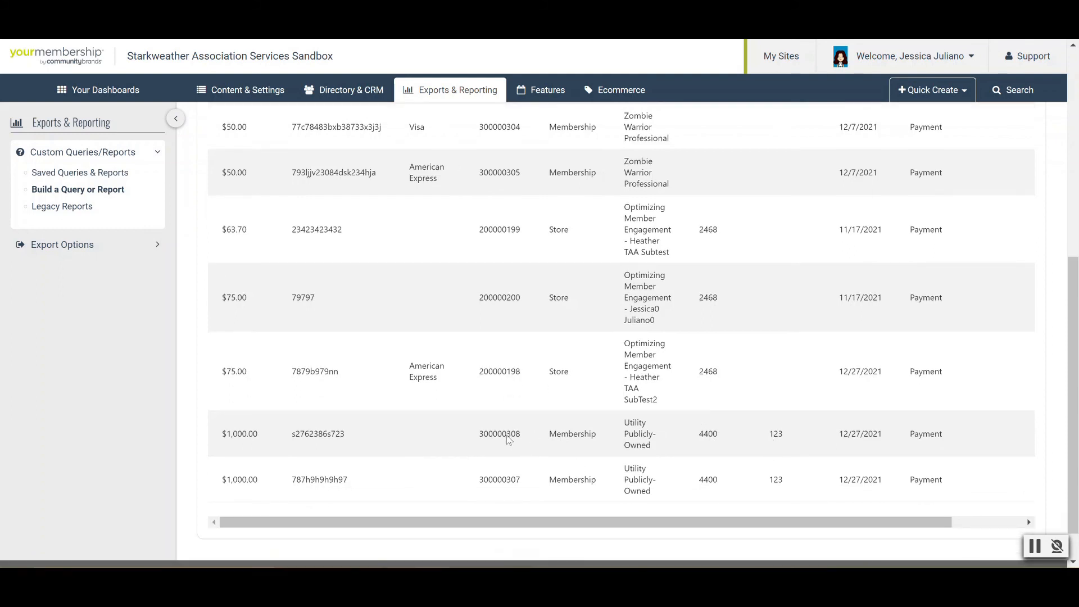
pyautogui.hscroll(3, 624, 472)
pyautogui.hscroll(-3, 624, 472)
pyautogui.scroll(7, 625, 471)
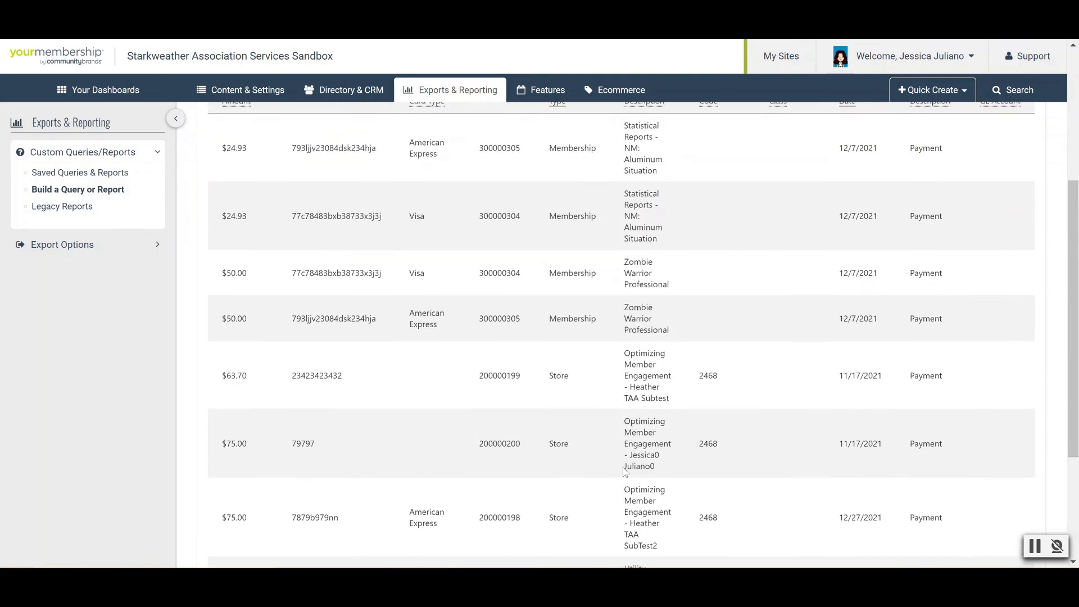